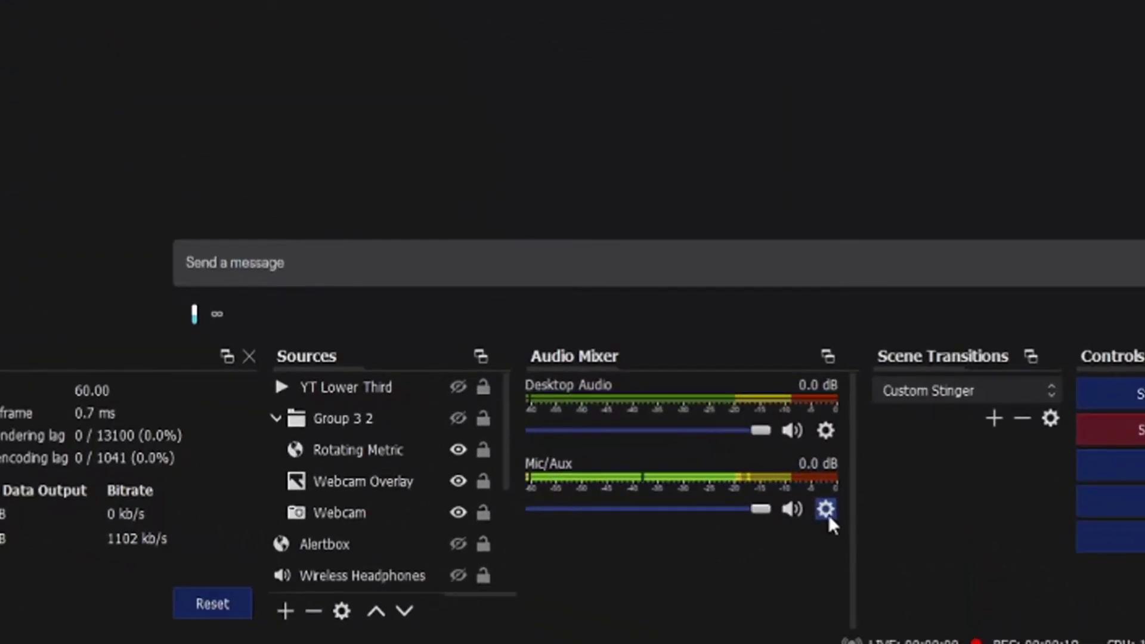
Add a Limiter filter with a -17 dB threshold to the Mic/Aux filter chain
click(825, 509)
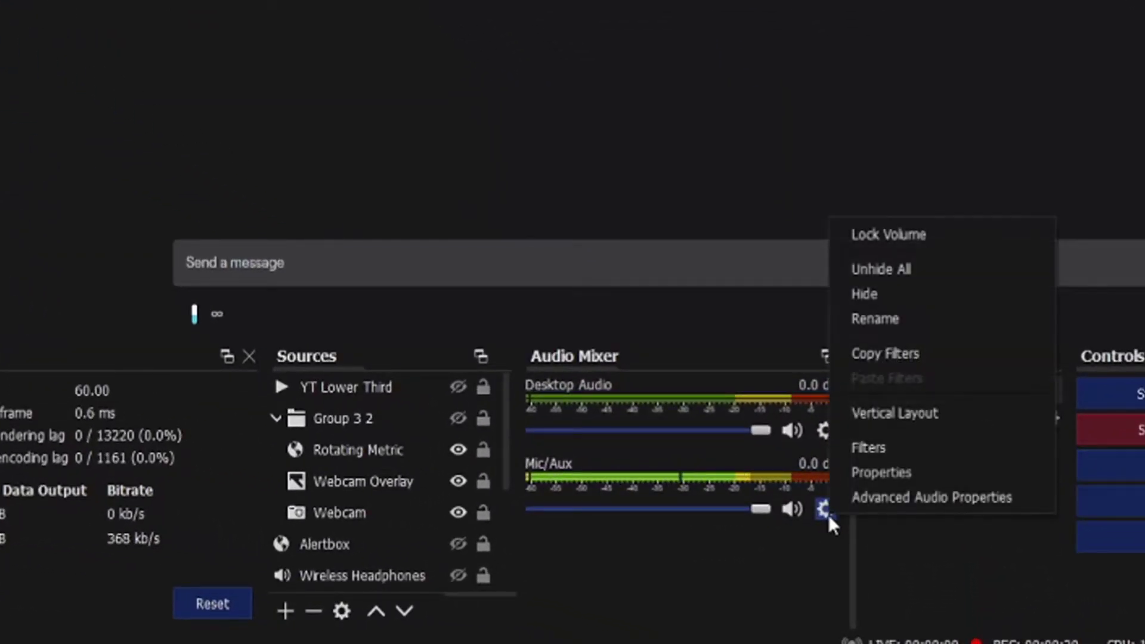
click(878, 447)
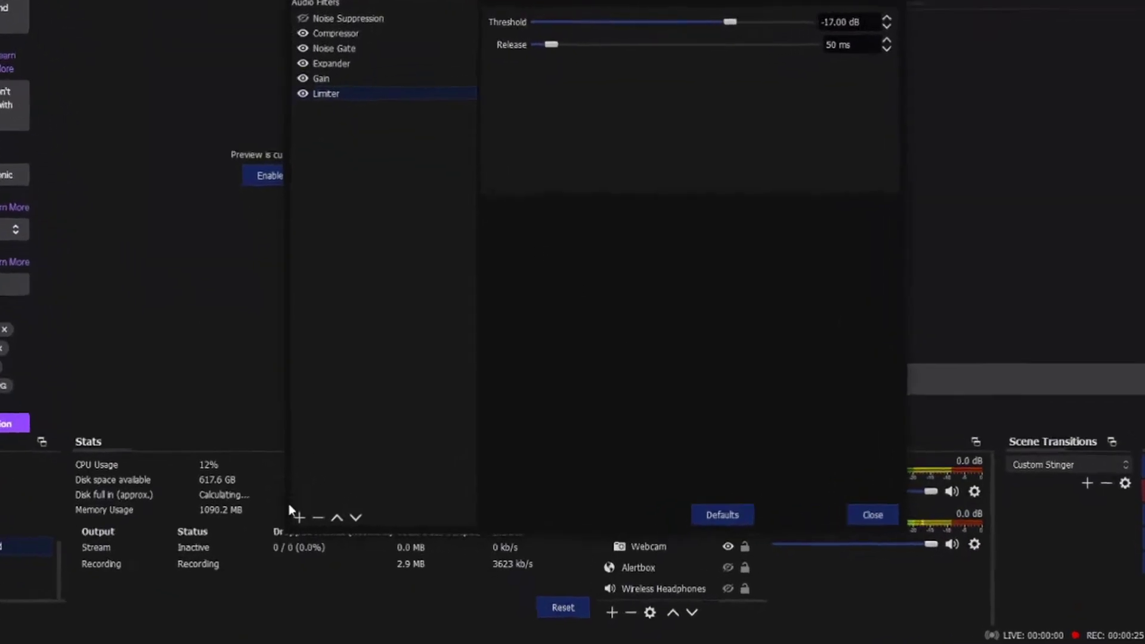
click(206, 445)
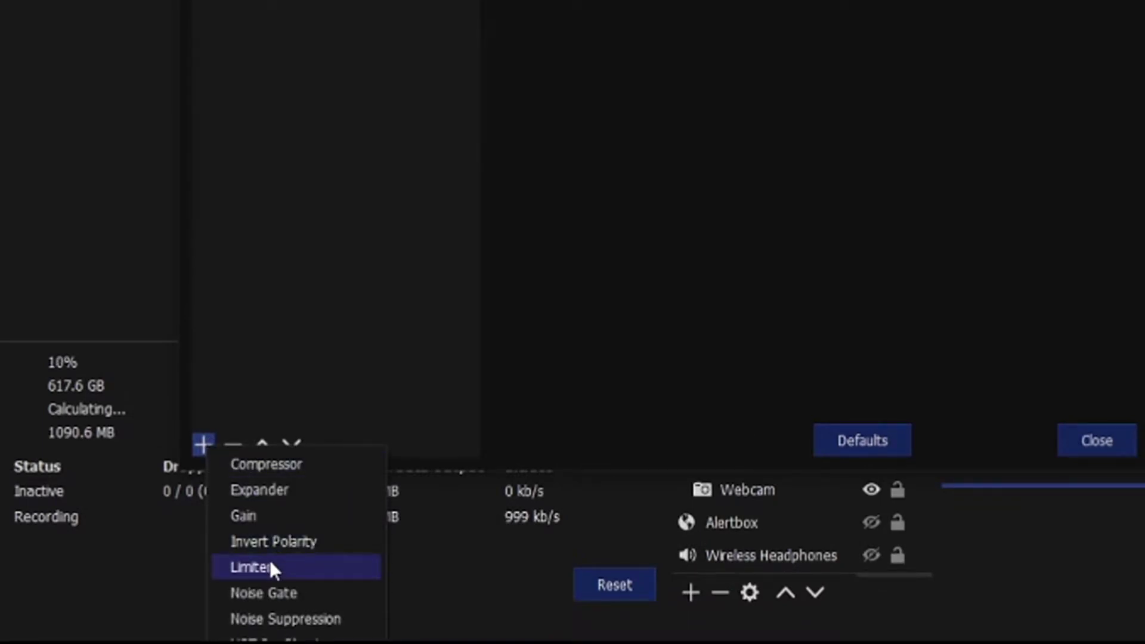
click(315, 565)
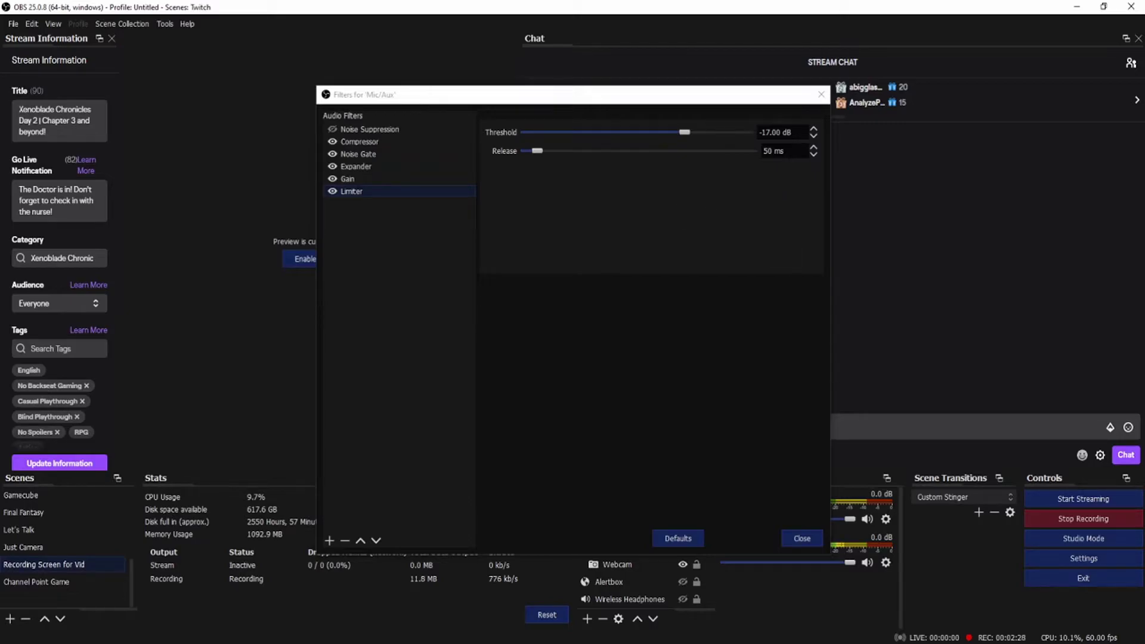
click(794, 539)
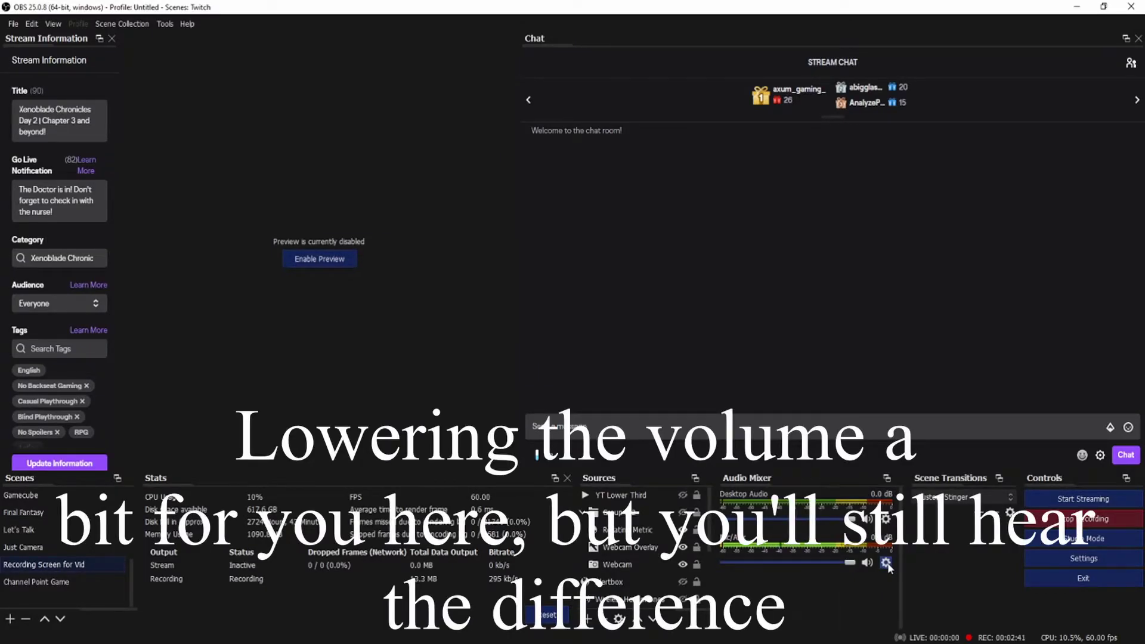
Bring up the Mic/Aux filters twice, closing them each time to return to the mixer
click(886, 563)
click(948, 527)
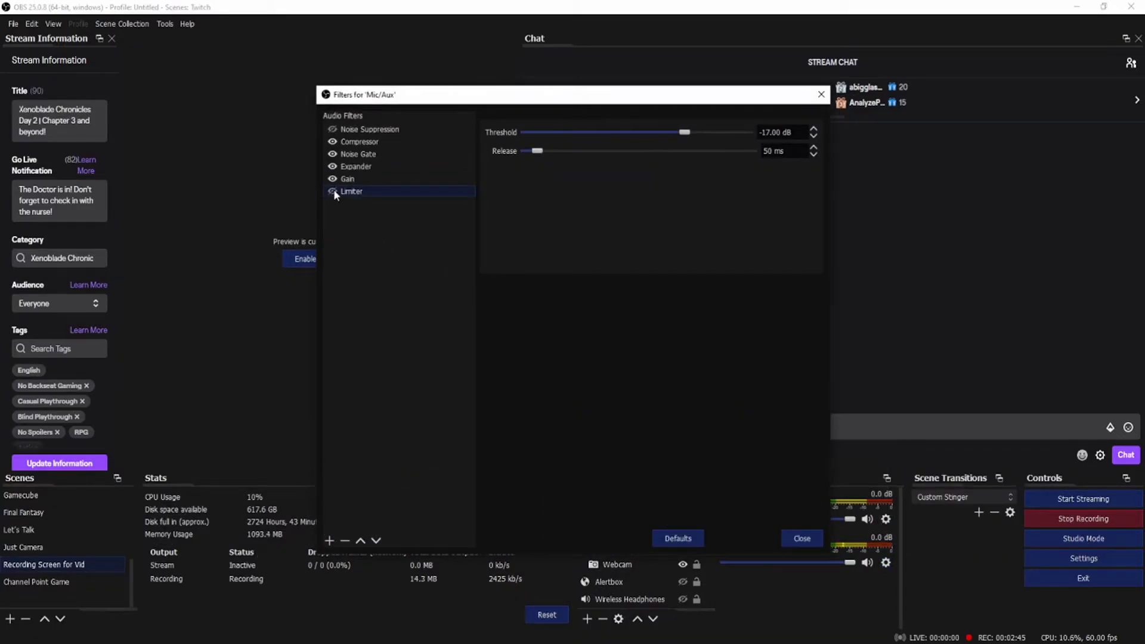
click(797, 538)
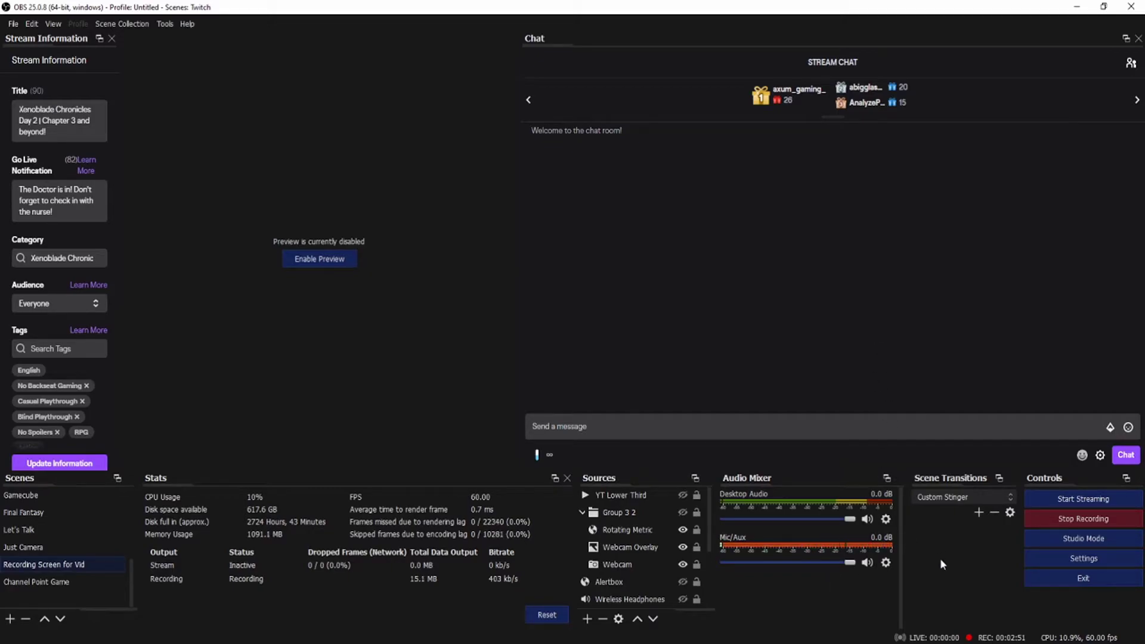
click(886, 563)
click(920, 523)
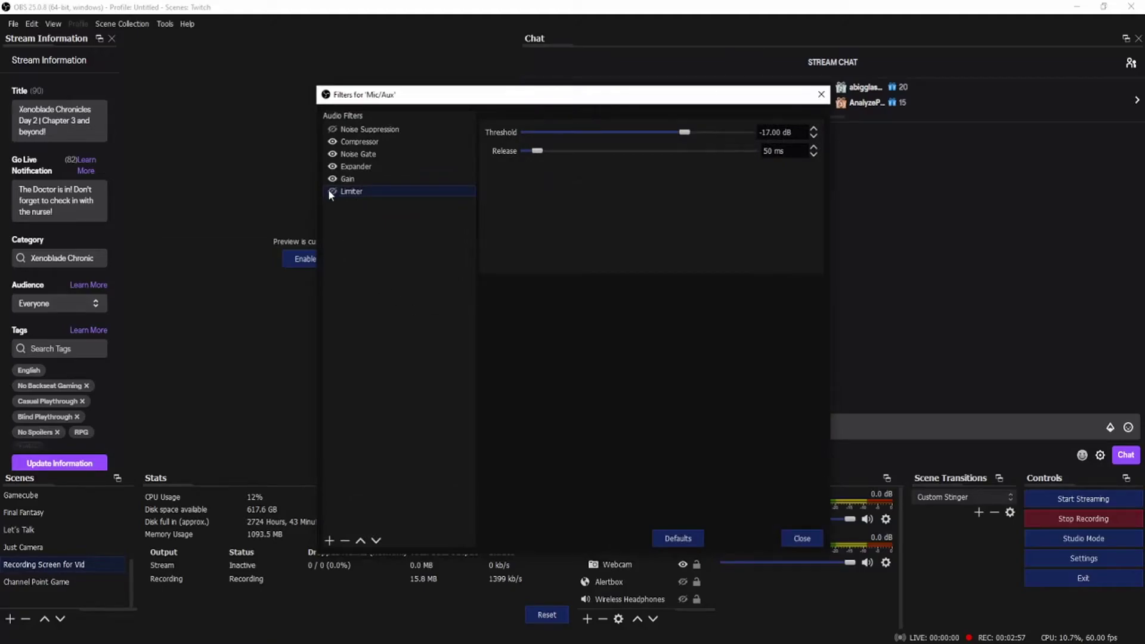
click(792, 531)
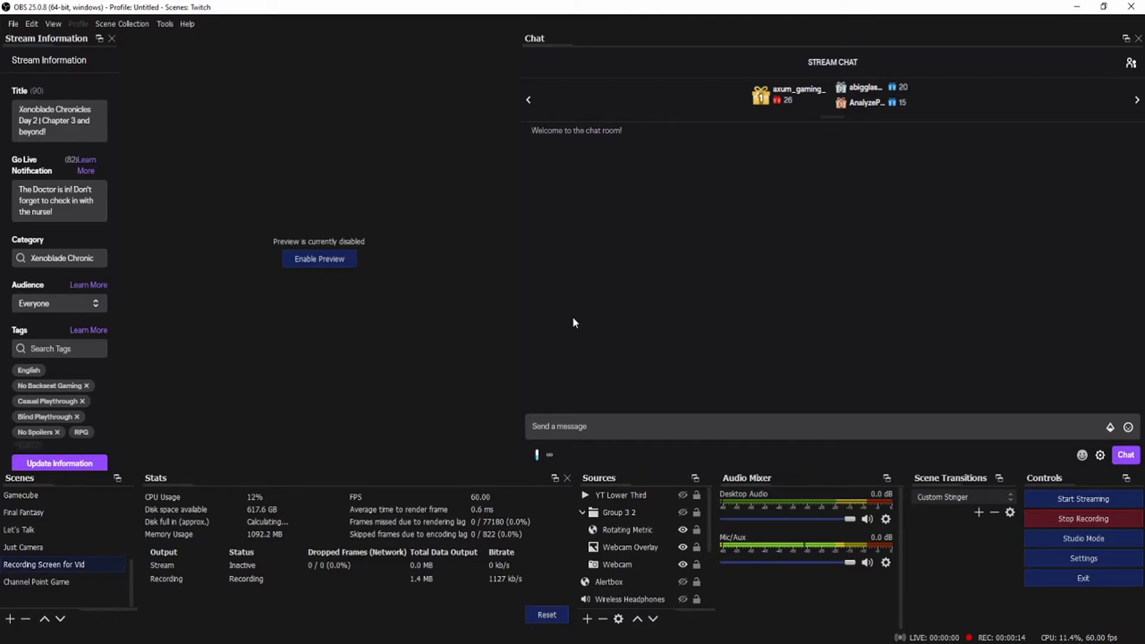
Show the Desktop Audio filters with their -30 dB Limiter, then close them
click(887, 520)
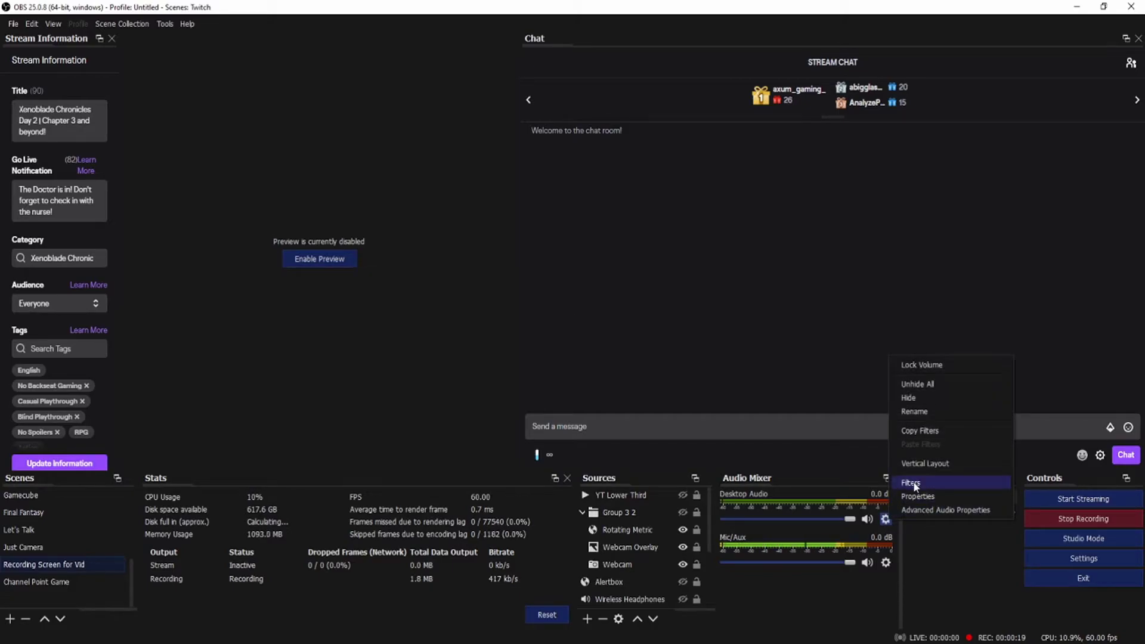
click(914, 482)
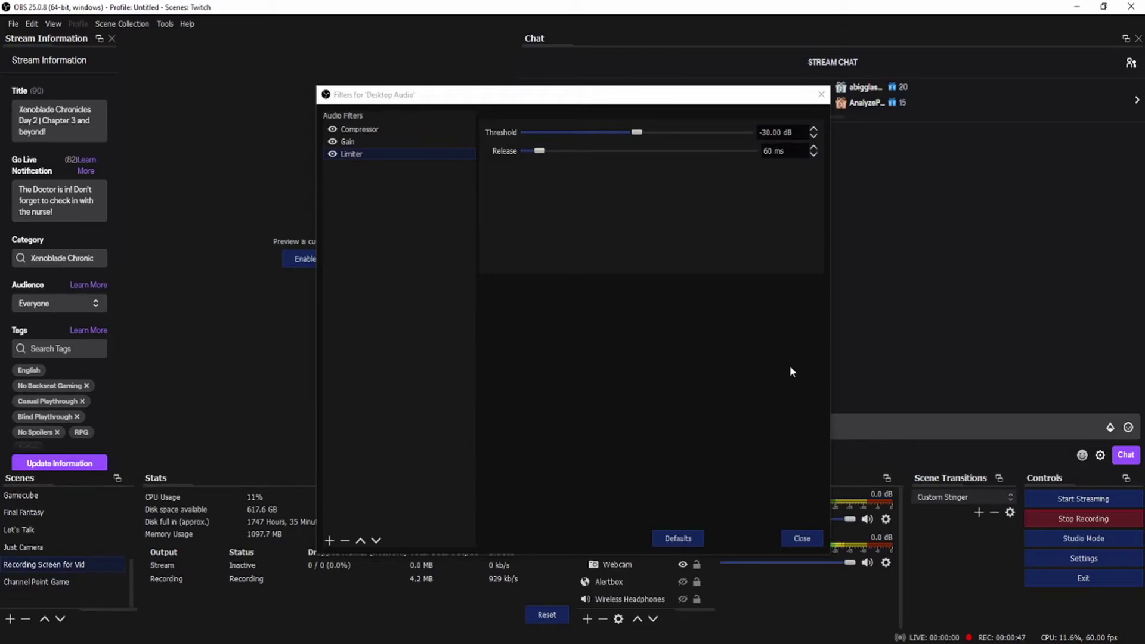
click(801, 537)
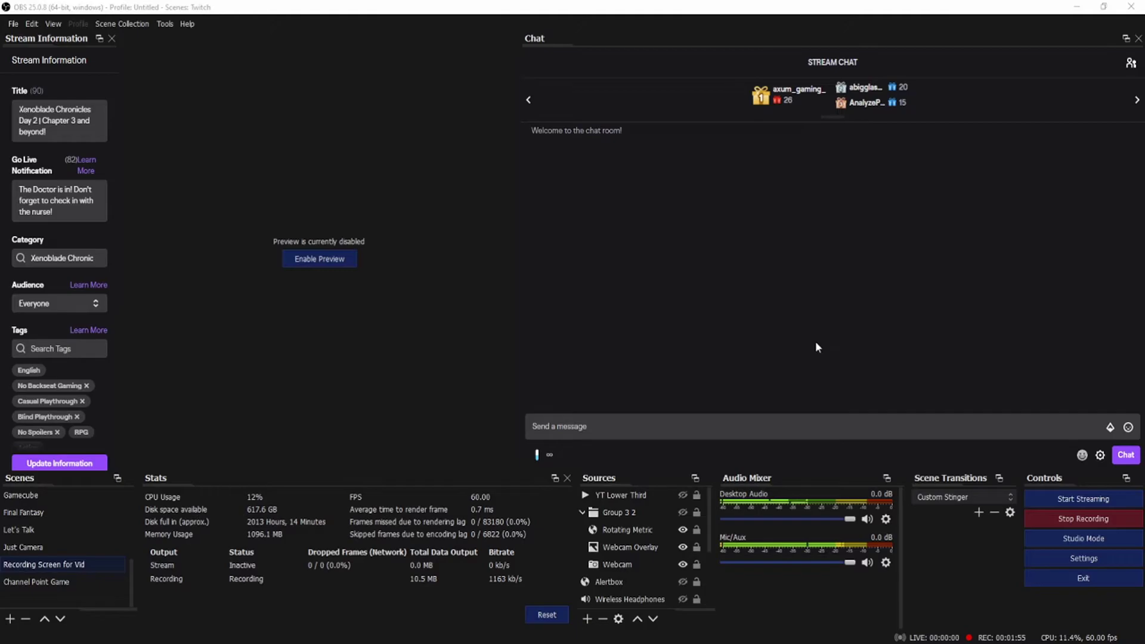
Bring up the Desktop Audio options menu from its mixer gear icon
click(887, 520)
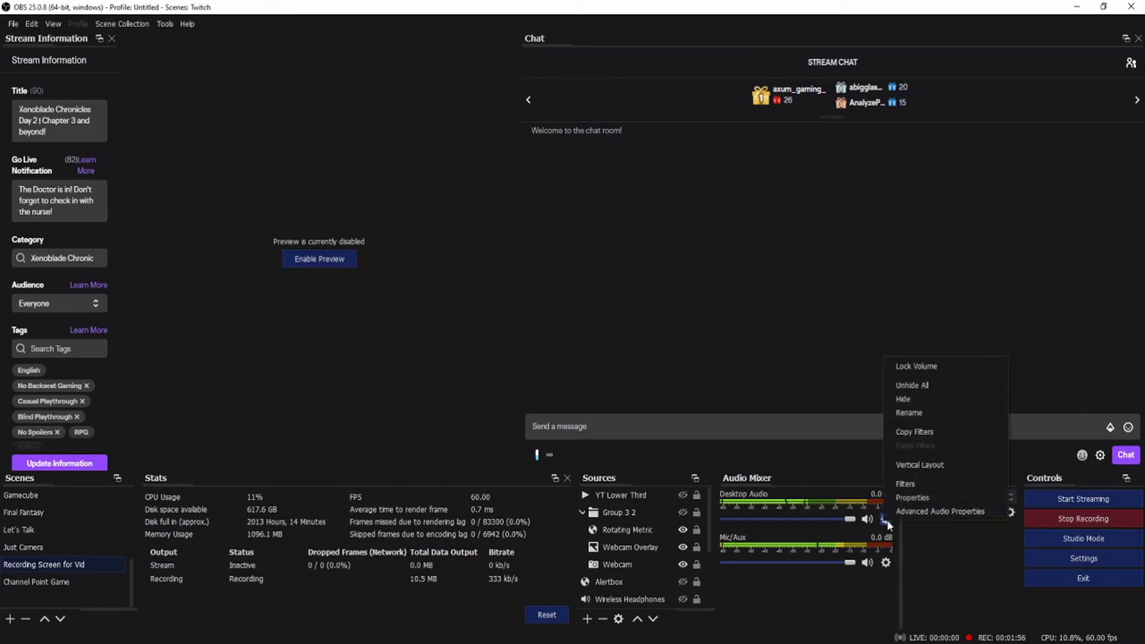
click(915, 484)
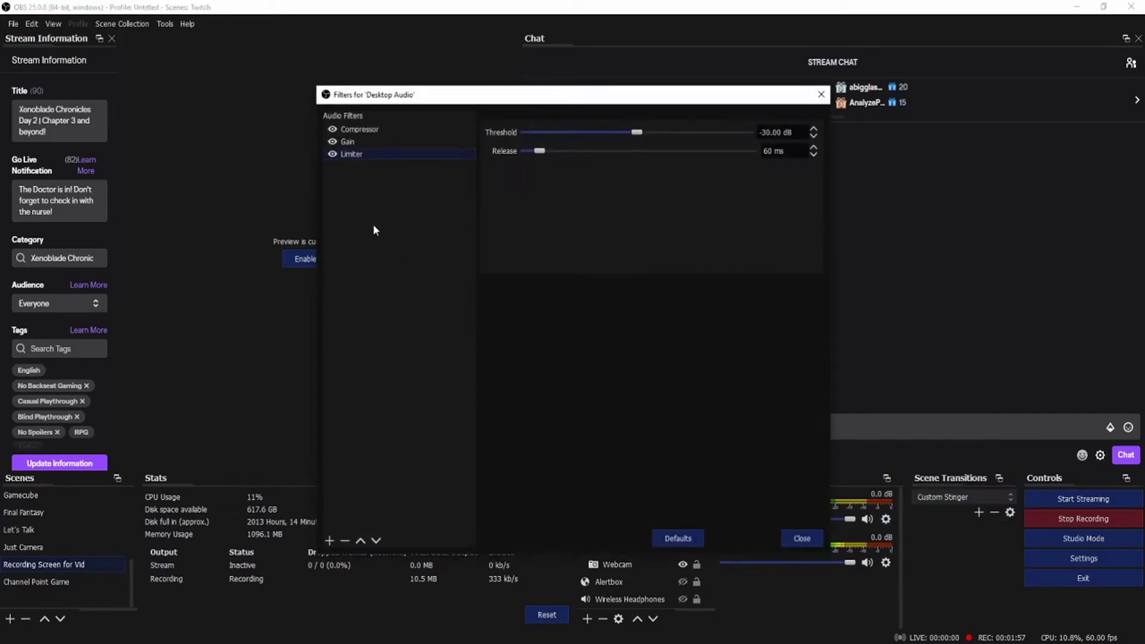
click(802, 539)
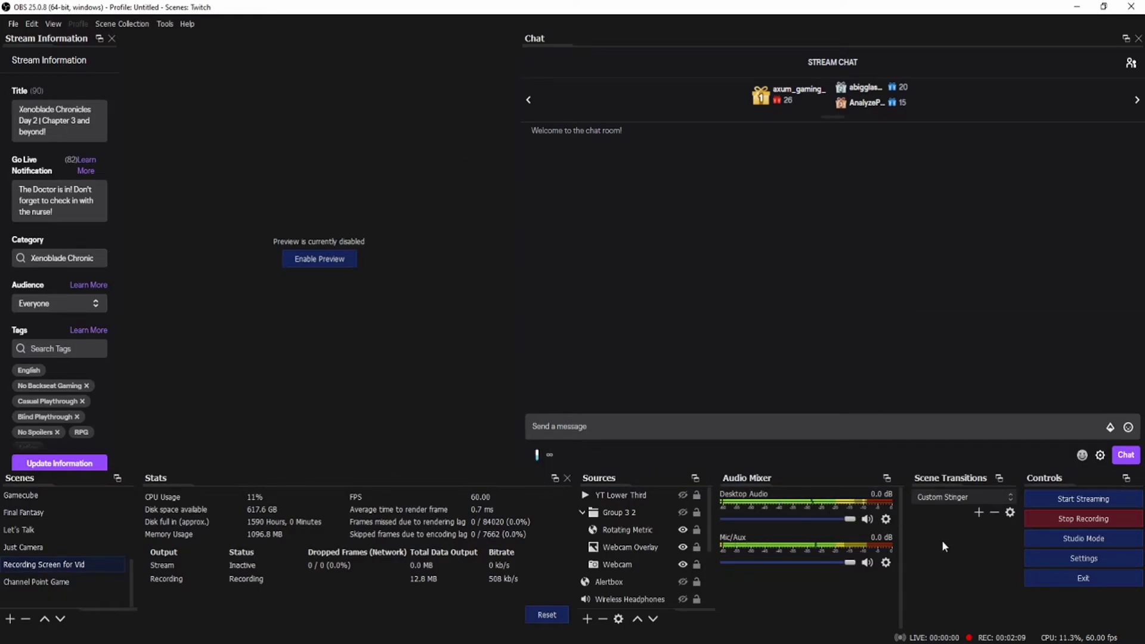
click(886, 520)
click(911, 482)
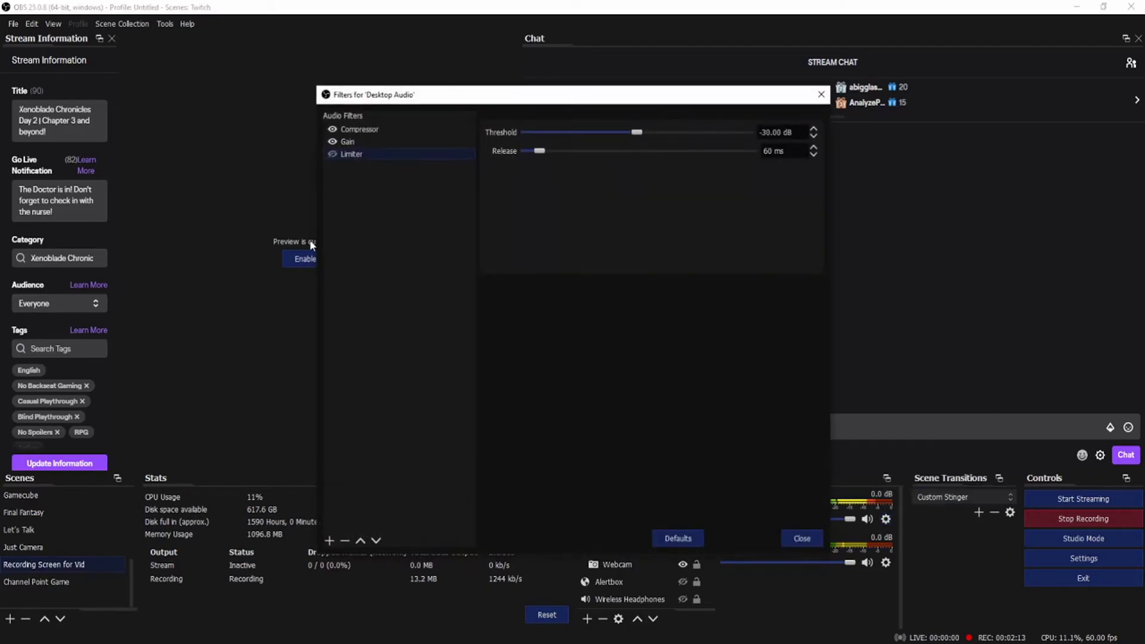
click(802, 540)
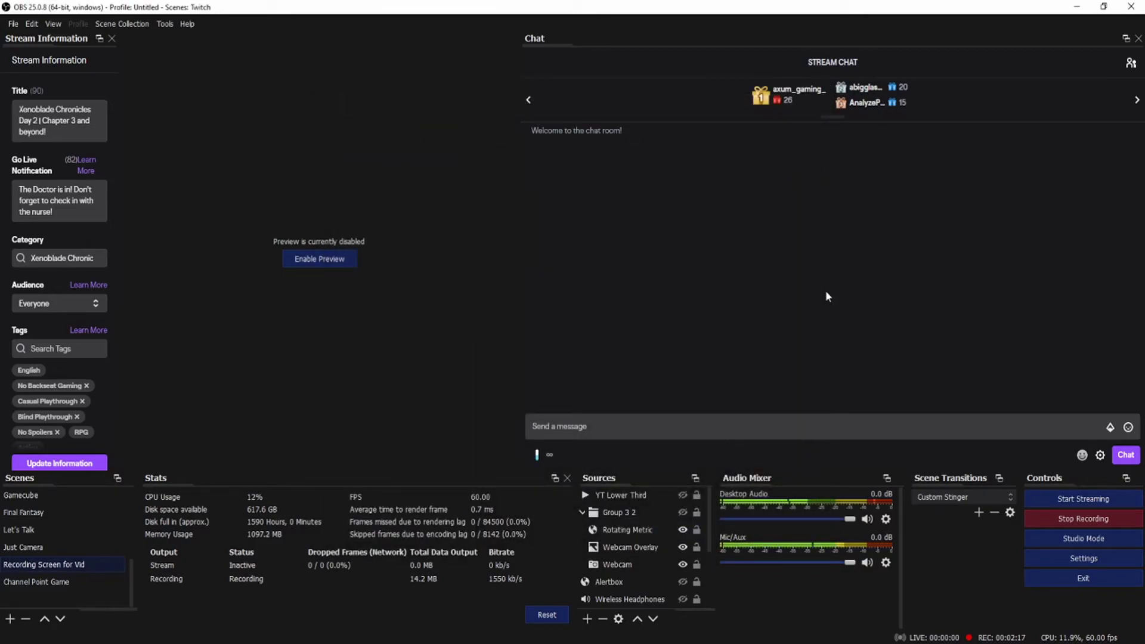